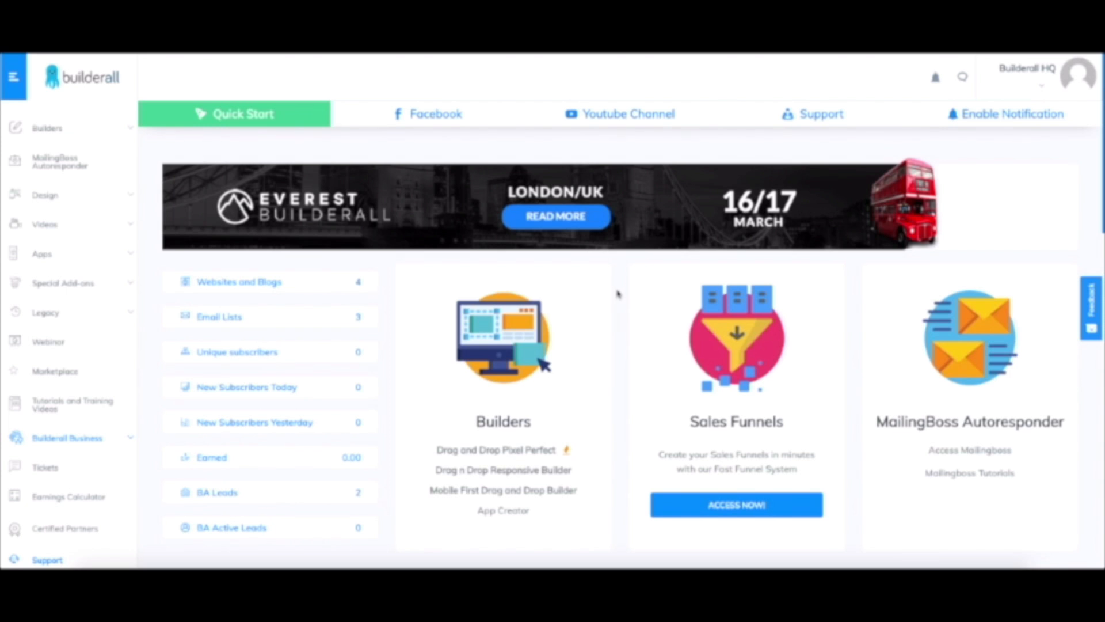
- Open the Video Wrapper app from the Builderall apps
{"action": "left_click", "coordinate": [47, 256]}
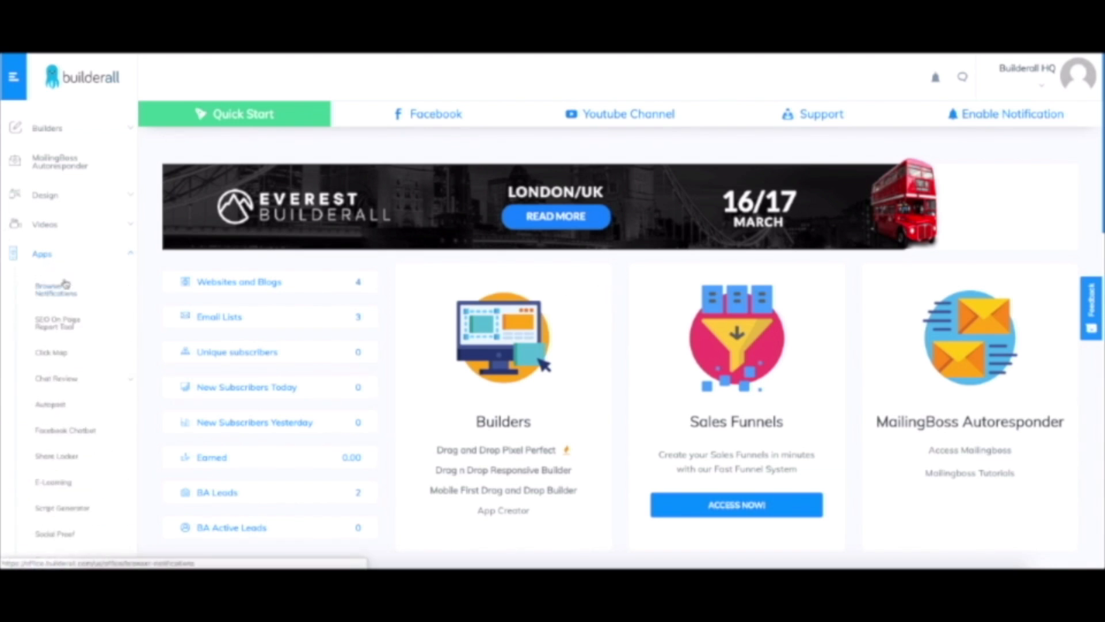
{"action": "scroll", "coordinate": [66, 287], "scroll_direction": "down", "scroll_amount": 4}
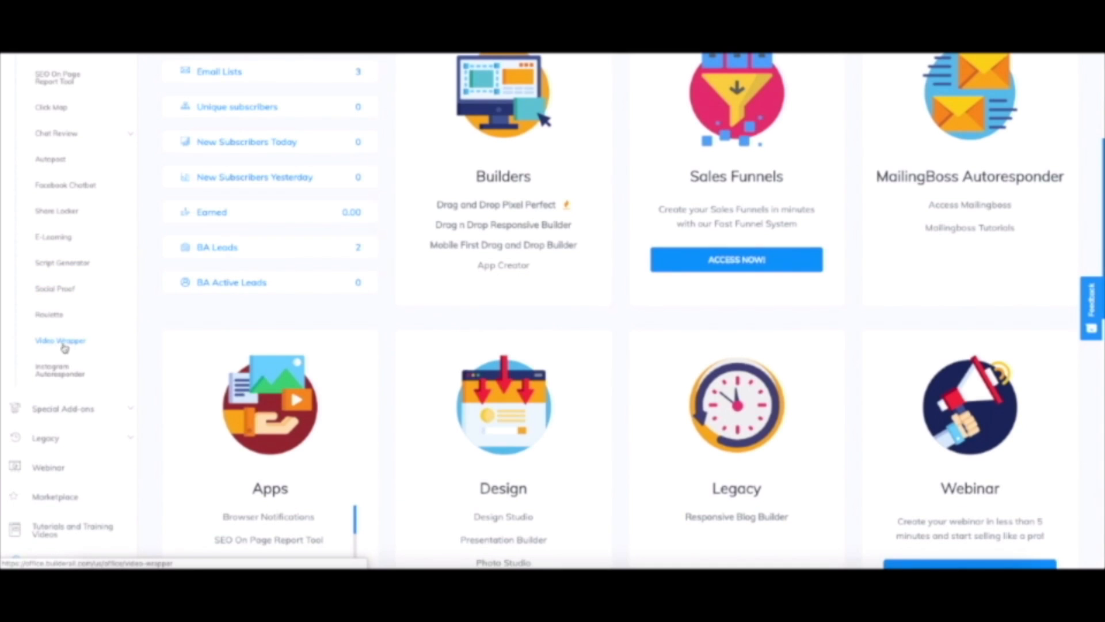
{"action": "left_click", "coordinate": [67, 348]}
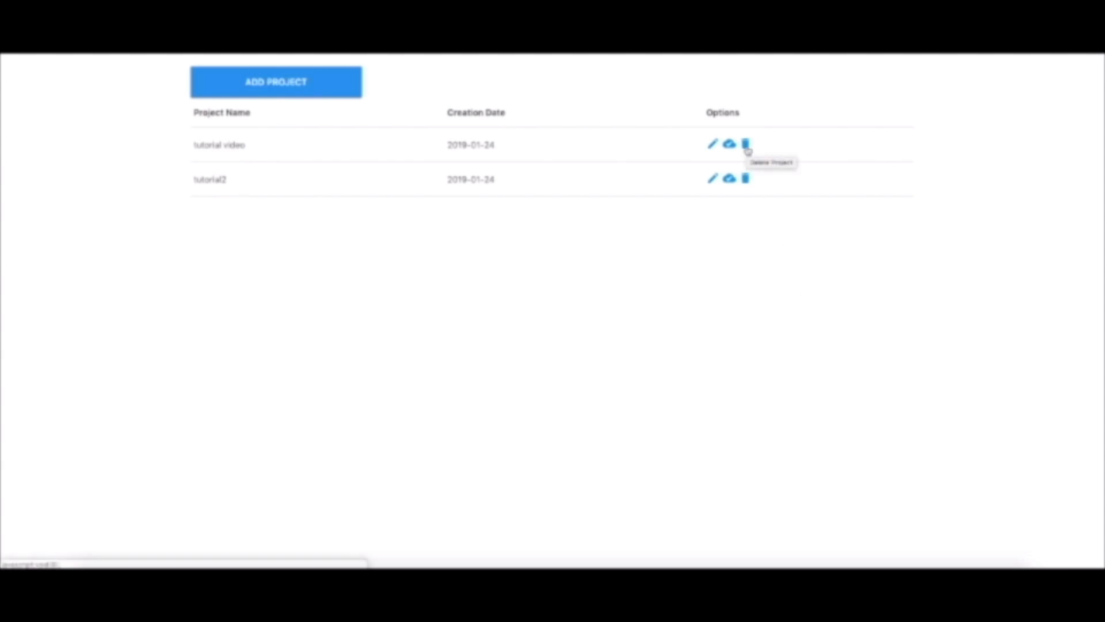
- Create a new project named tutorial3 and open it for editing
{"action": "left_click", "coordinate": [309, 87]}
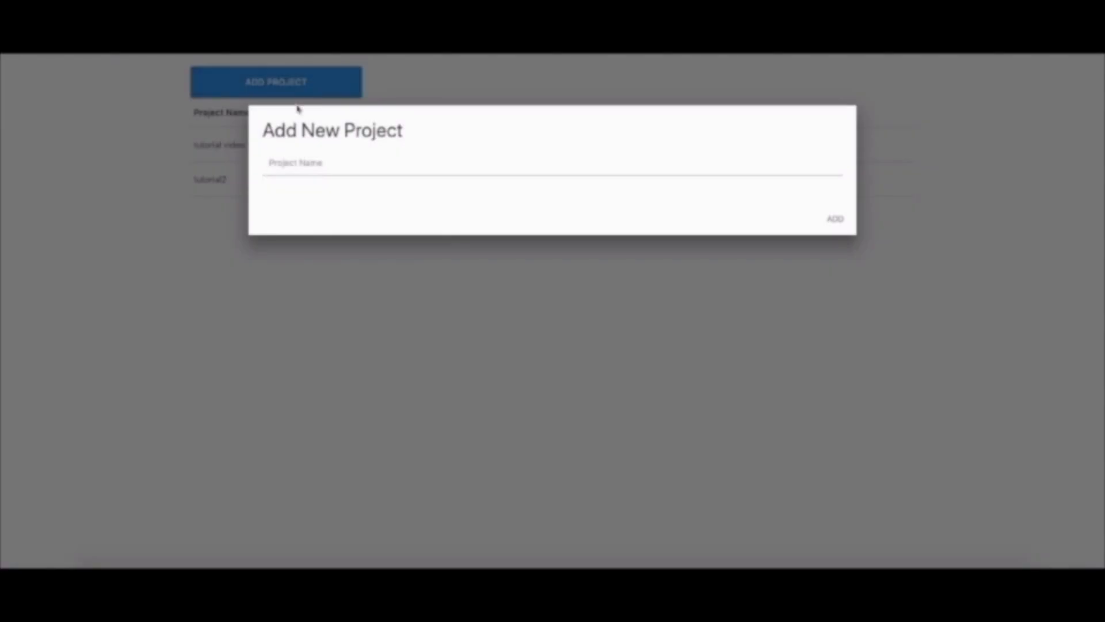
{"action": "left_click", "coordinate": [307, 166]}
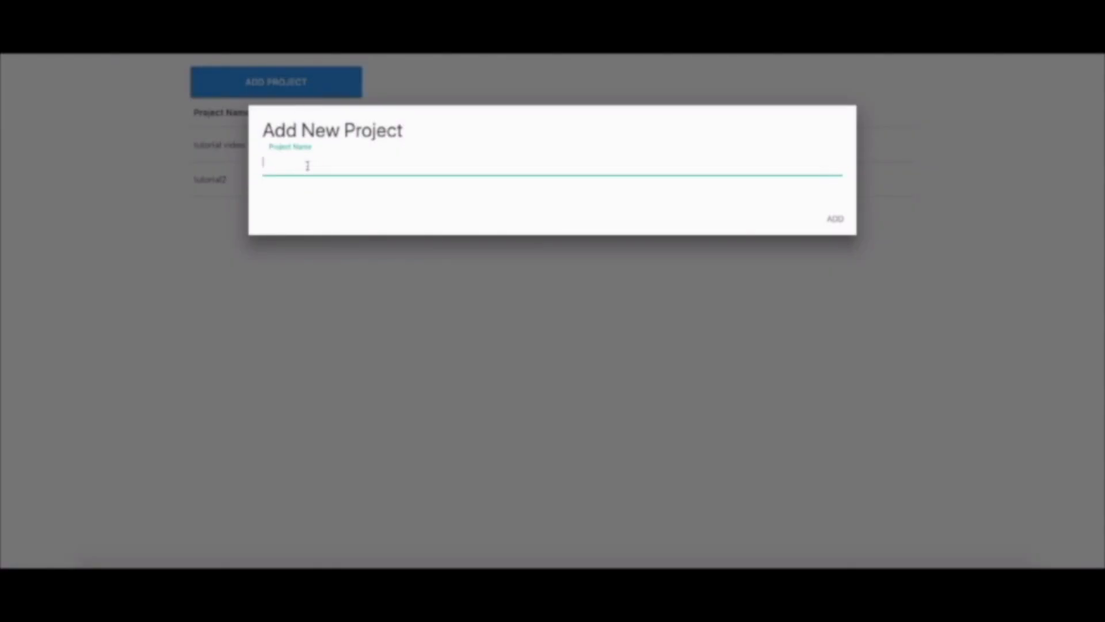
{"action": "type", "text": "tutorial3"}
{"action": "left_click", "coordinate": [835, 219]}
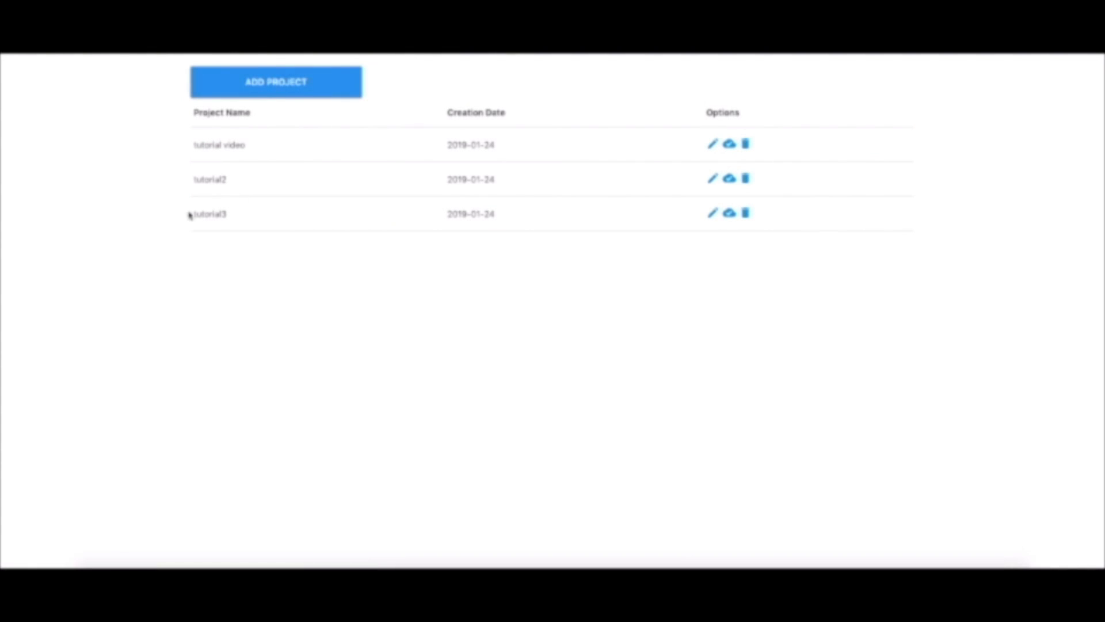
{"action": "left_click", "coordinate": [712, 214]}
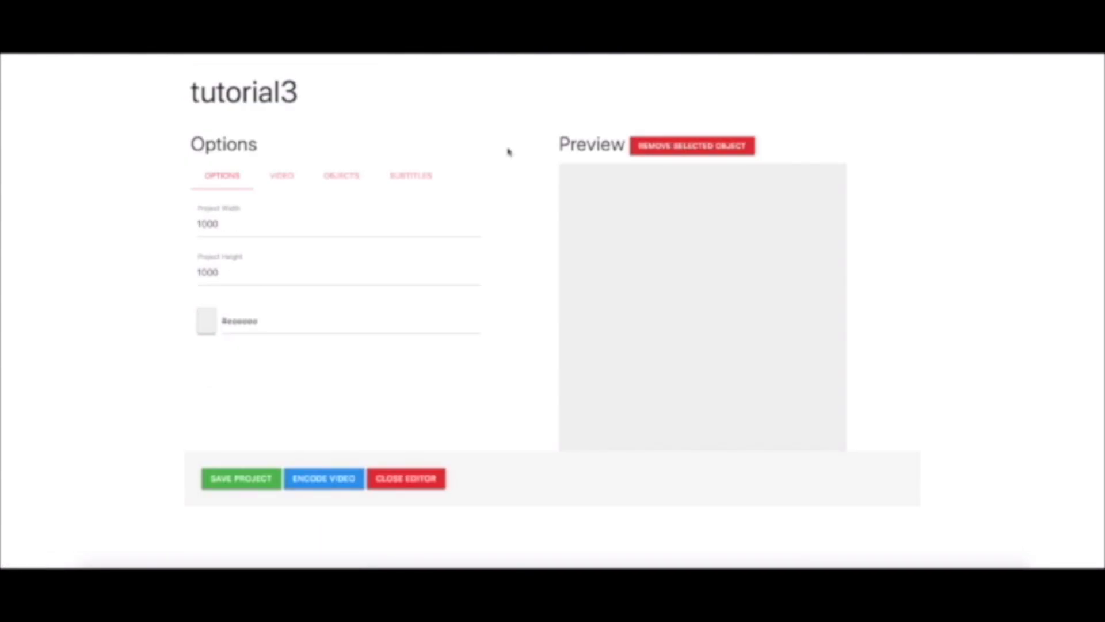
- Set the project width to 1280 and the project height to 720
{"action": "left_click", "coordinate": [258, 224]}
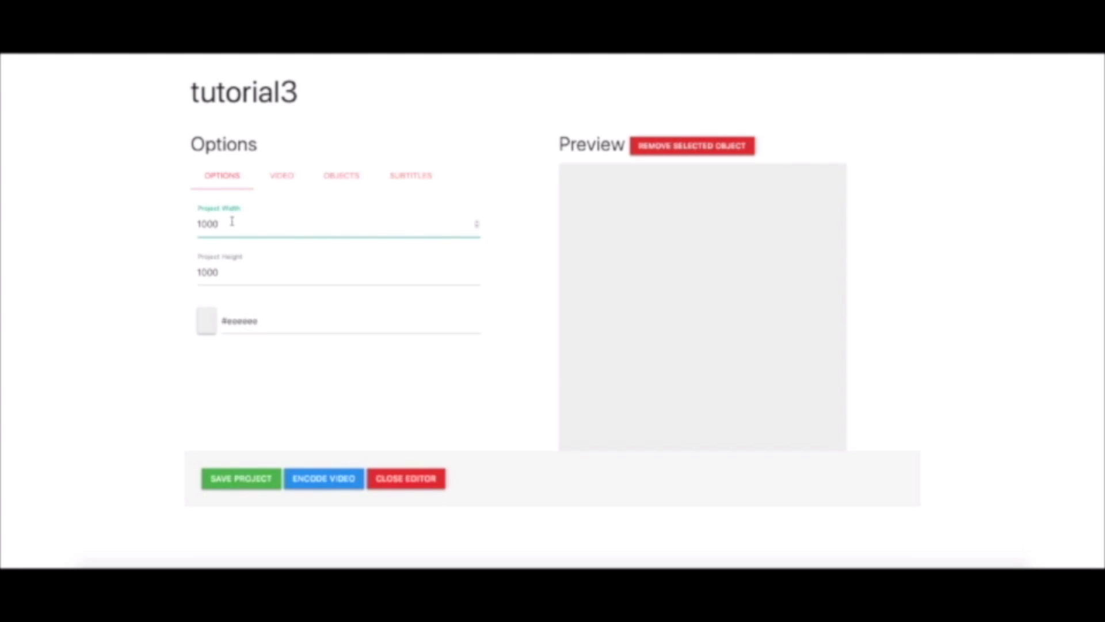
{"action": "key", "text": "BackSpace"}
{"action": "key", "text": "BackSpace"}
{"action": "left_click", "coordinate": [235, 269]}
{"action": "key", "text": "BackSpace"}
{"action": "key", "text": "BackSpace"}
{"action": "key", "text": "BackSpace"}
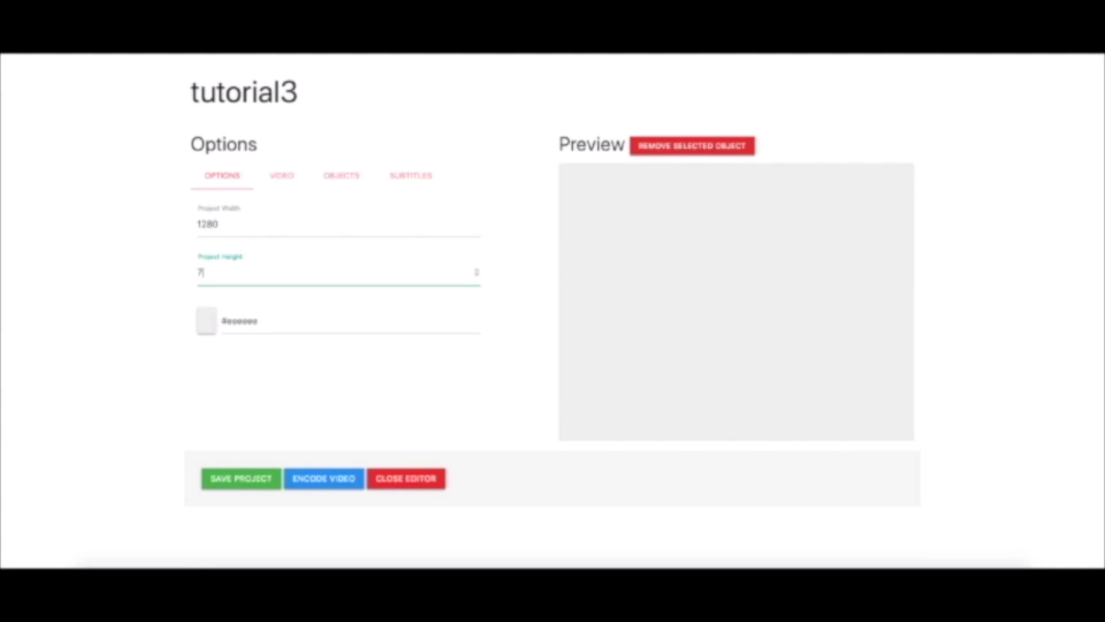
{"action": "left_click", "coordinate": [458, 358]}
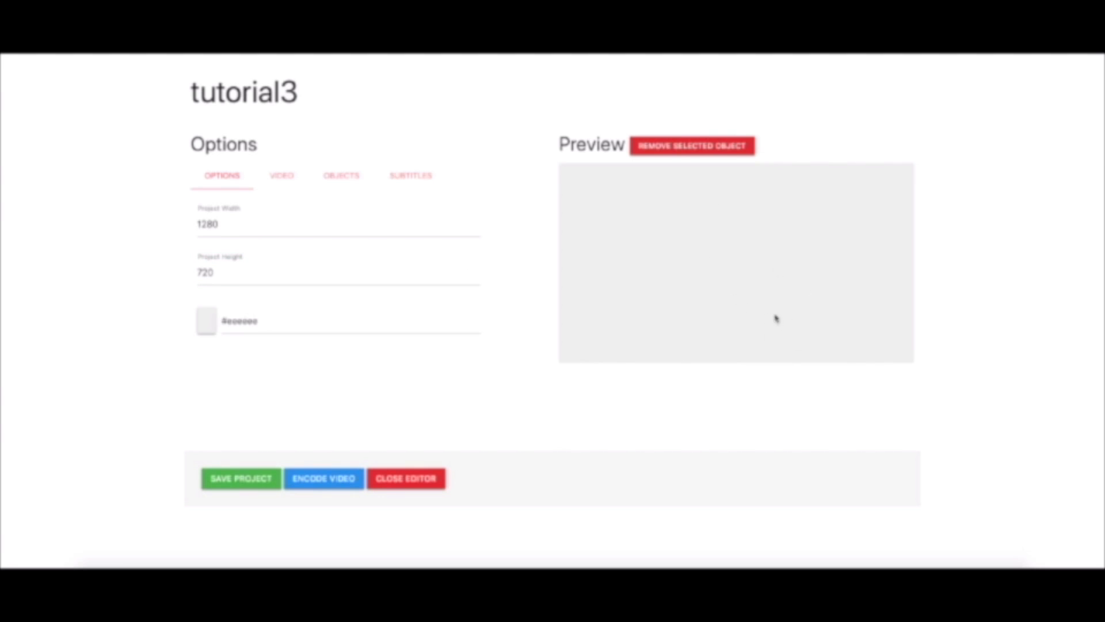
- Set the project's background colour to the light grey #efefef
{"action": "left_click", "coordinate": [433, 272]}
{"action": "left_click", "coordinate": [207, 320]}
{"action": "left_click_drag", "start_coordinate": [205, 346], "coordinate": [163, 354]}
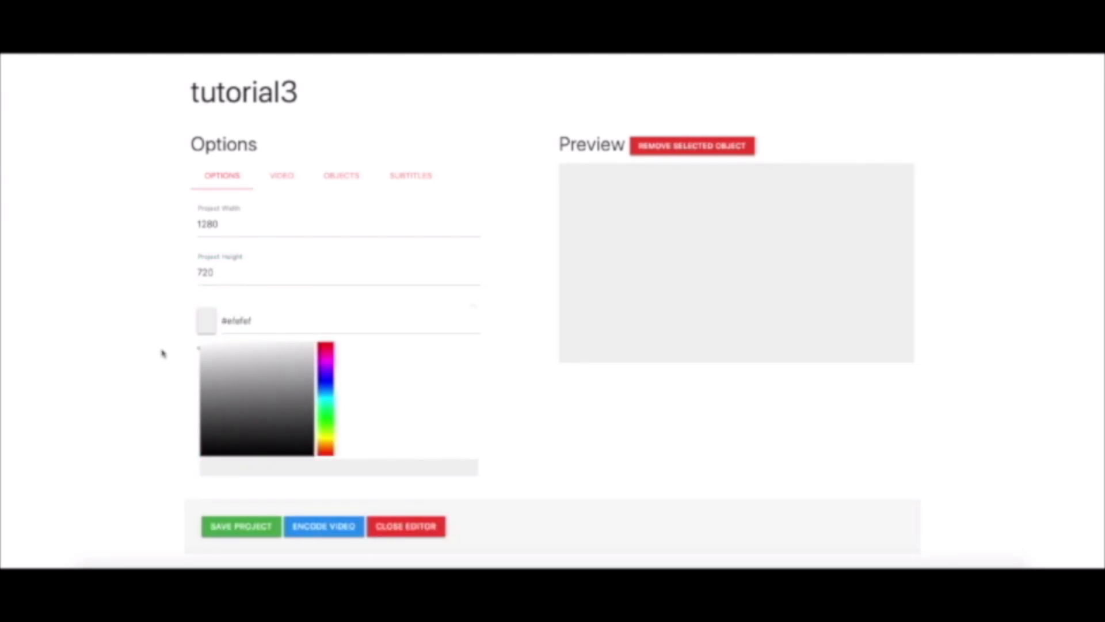
{"action": "left_click", "coordinate": [162, 352]}
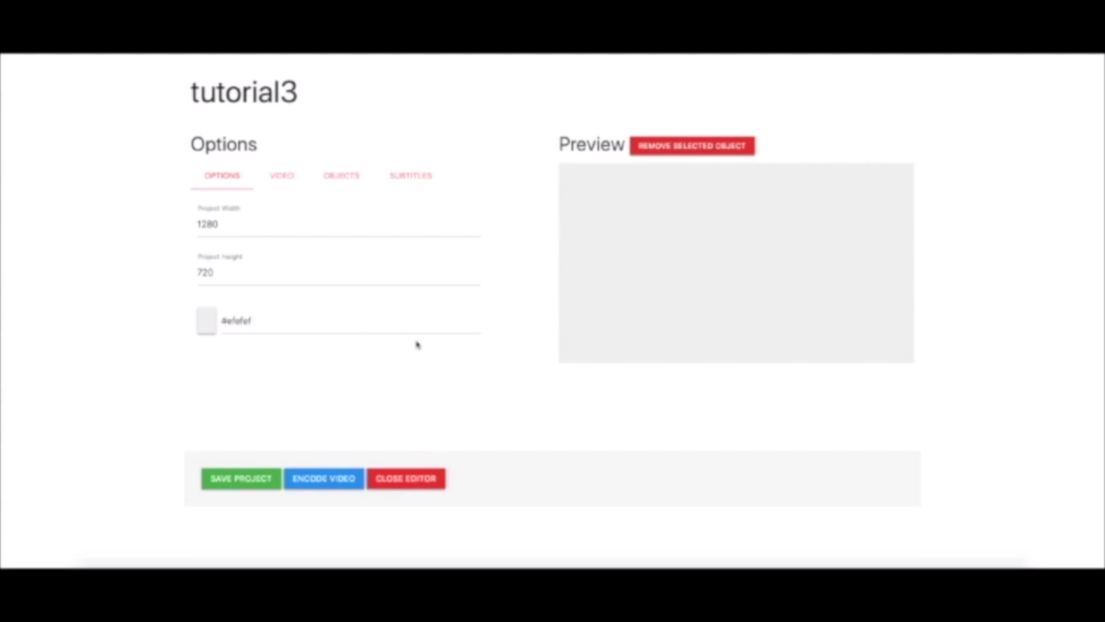
- Load the video file Custom Tag EN Editar.mov and shrink it slightly, keeping it near the middle of the preview
{"action": "left_click", "coordinate": [291, 178]}
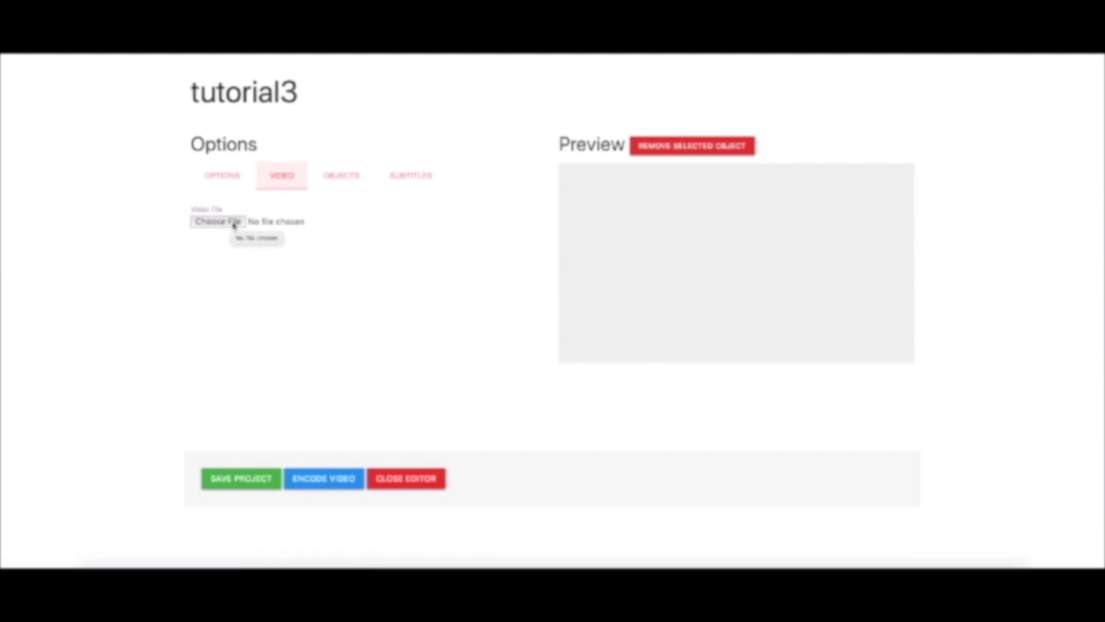
{"action": "left_click", "coordinate": [230, 222]}
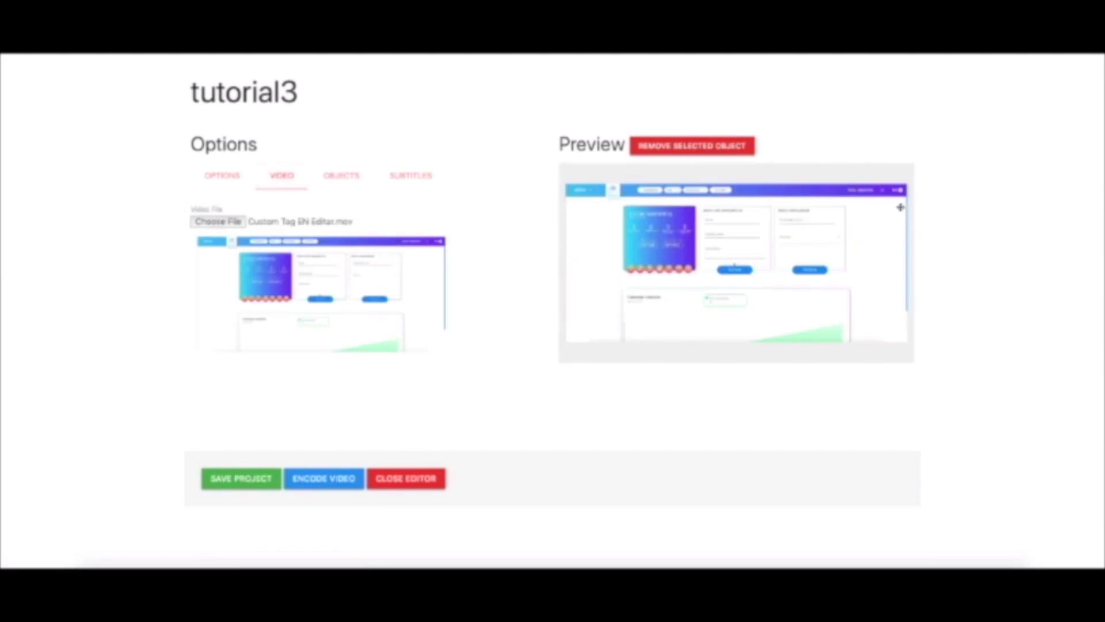
{"action": "left_click", "coordinate": [831, 246]}
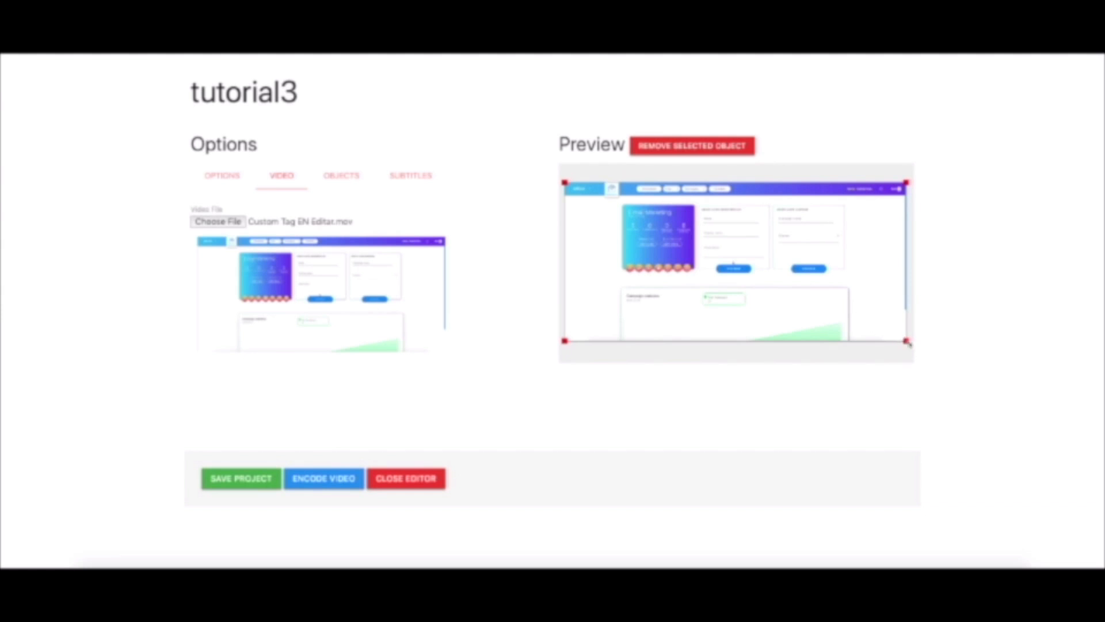
{"action": "mouse_move", "coordinate": [908, 343]}
{"action": "left_mouse_down"}
{"action": "mouse_move", "coordinate": [794, 293]}
{"action": "mouse_move", "coordinate": [895, 348]}
{"action": "left_mouse_up"}
{"action": "left_click_drag", "start_coordinate": [776, 284], "coordinate": [782, 287]}
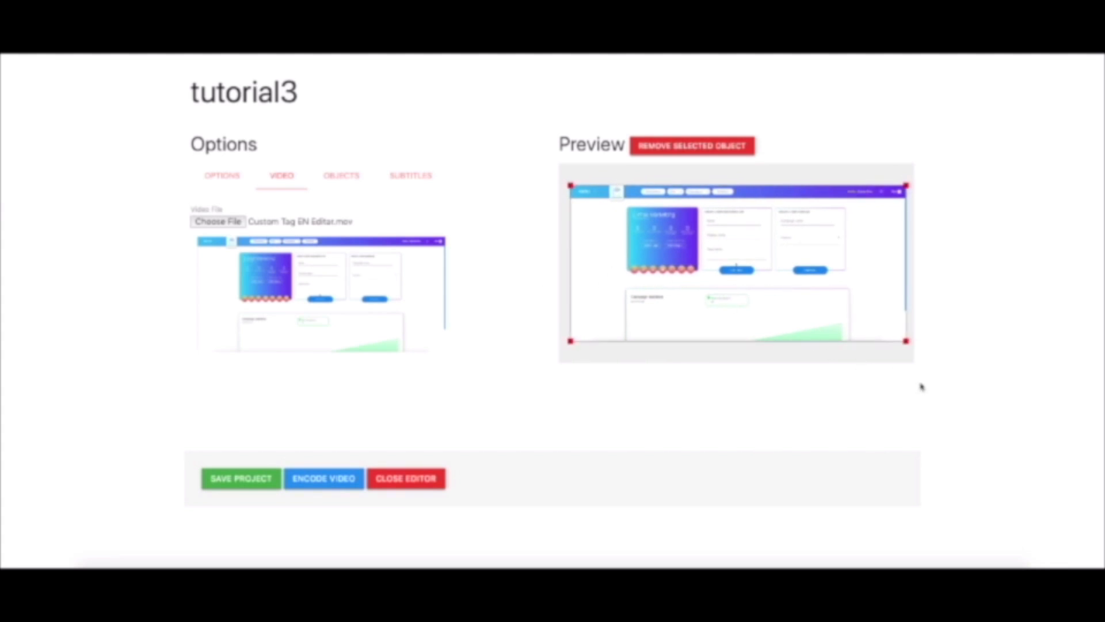
- Add the apple image from the image library to the project
{"action": "left_click", "coordinate": [339, 176]}
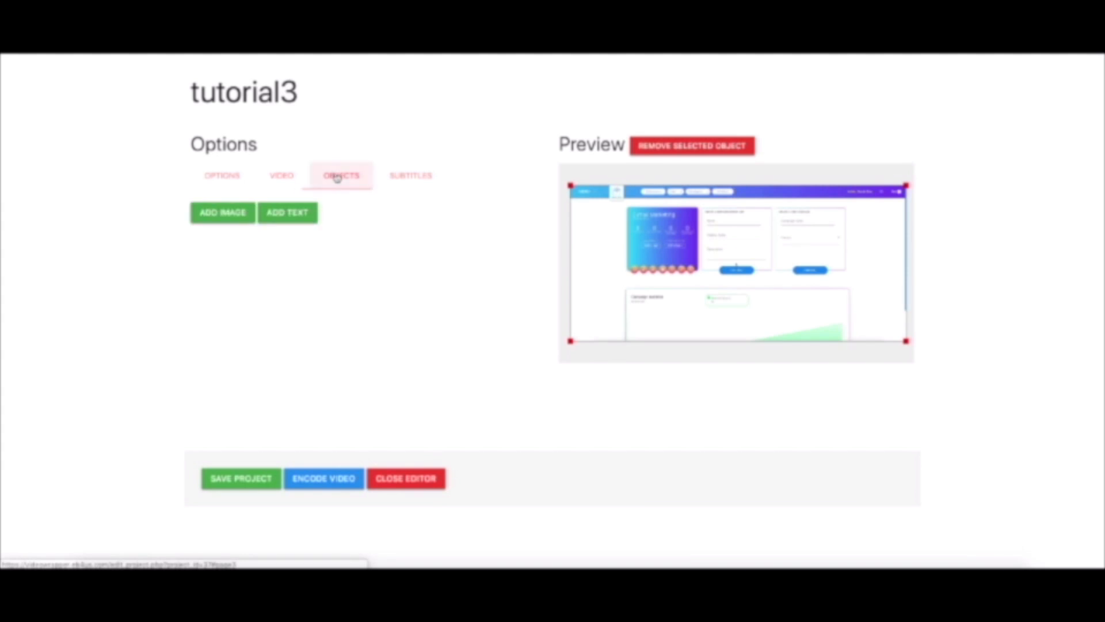
{"action": "left_click", "coordinate": [225, 220]}
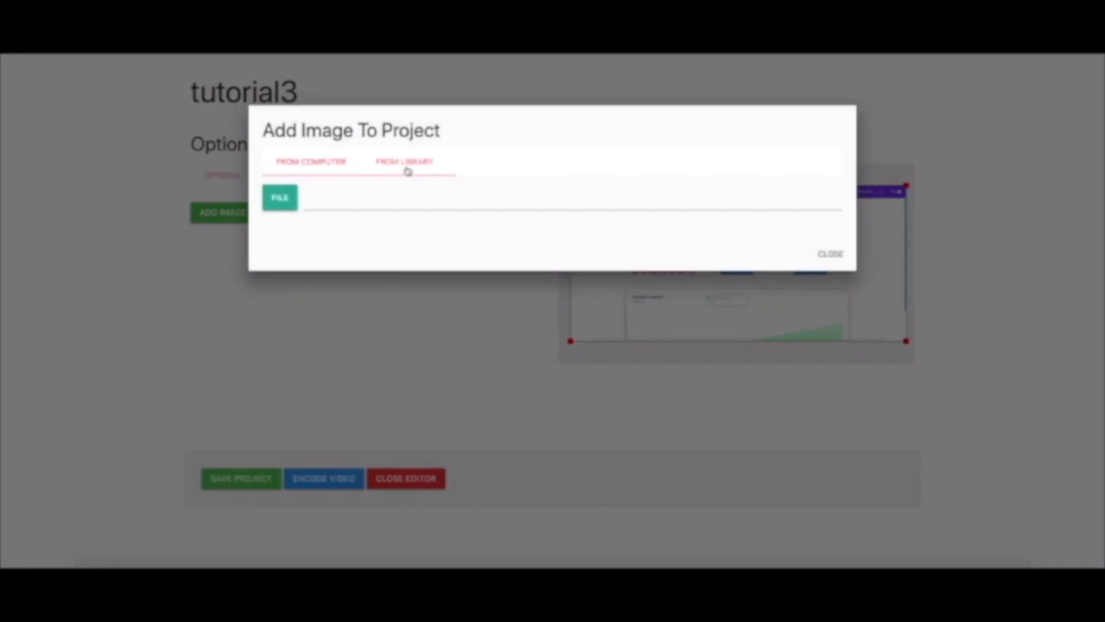
{"action": "left_click", "coordinate": [405, 163]}
{"action": "left_click", "coordinate": [292, 209]}
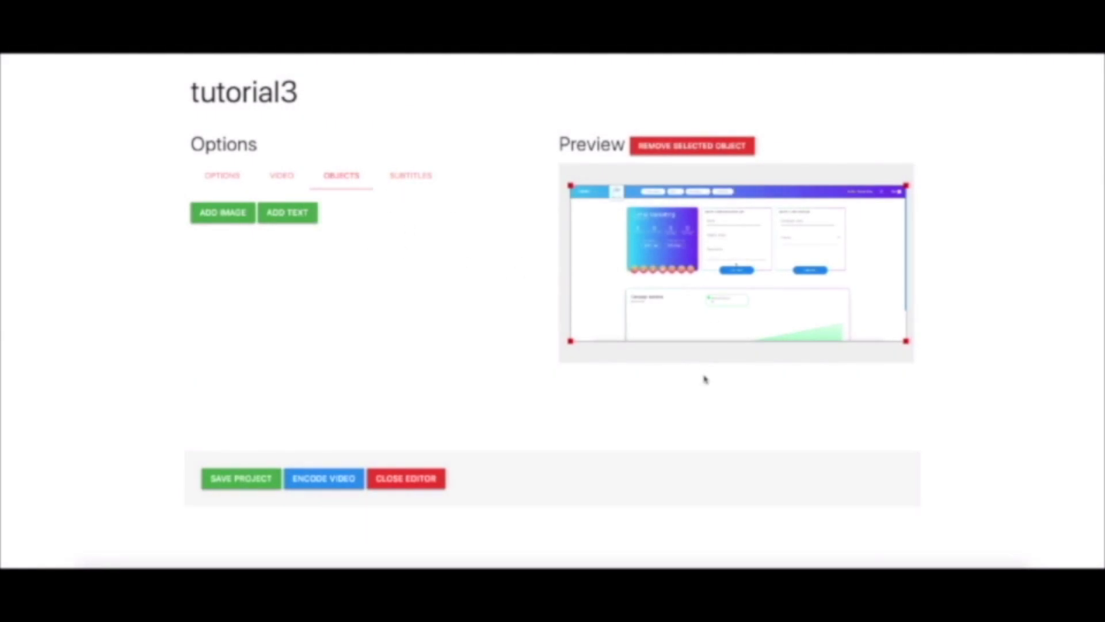
- Move the video down to uncover the apple image, then raise the apple and shrink it to about half its size
{"action": "left_click_drag", "start_coordinate": [690, 222], "coordinate": [680, 350]}
{"action": "left_click_drag", "start_coordinate": [651, 247], "coordinate": [651, 224]}
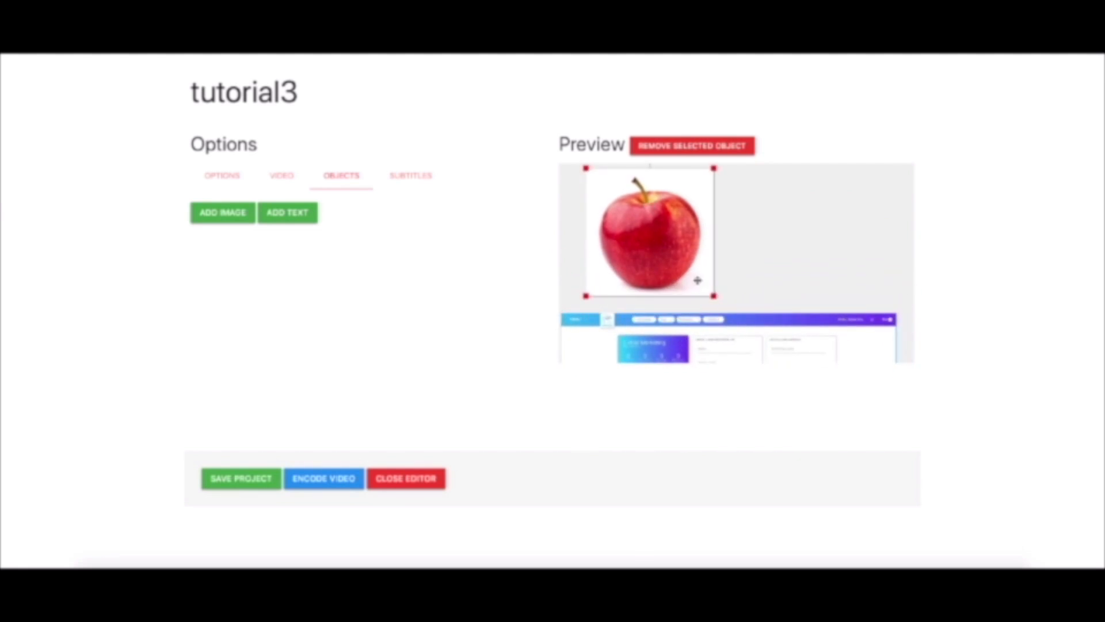
{"action": "left_click_drag", "start_coordinate": [714, 296], "coordinate": [636, 235]}
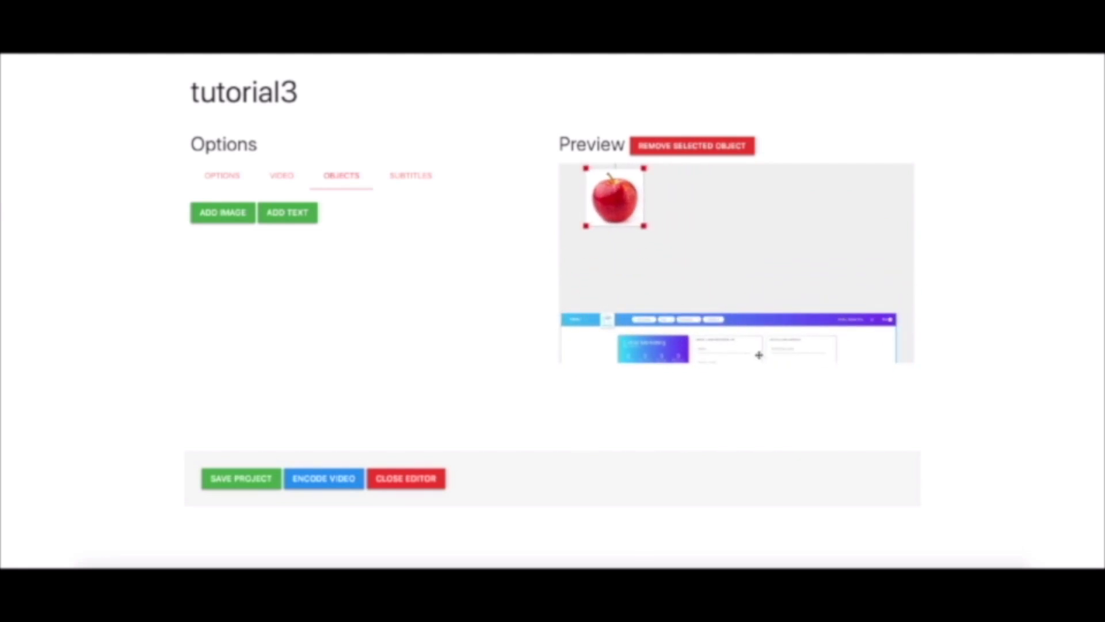
- Move the video back to the centre of the canvas and place the apple, slightly smaller, over the video's left side
{"action": "left_click_drag", "start_coordinate": [757, 360], "coordinate": [758, 282]}
{"action": "left_click_drag", "start_coordinate": [631, 204], "coordinate": [920, 268]}
{"action": "left_click_drag", "start_coordinate": [829, 287], "coordinate": [833, 226]}
{"action": "left_click_drag", "start_coordinate": [908, 262], "coordinate": [607, 237]}
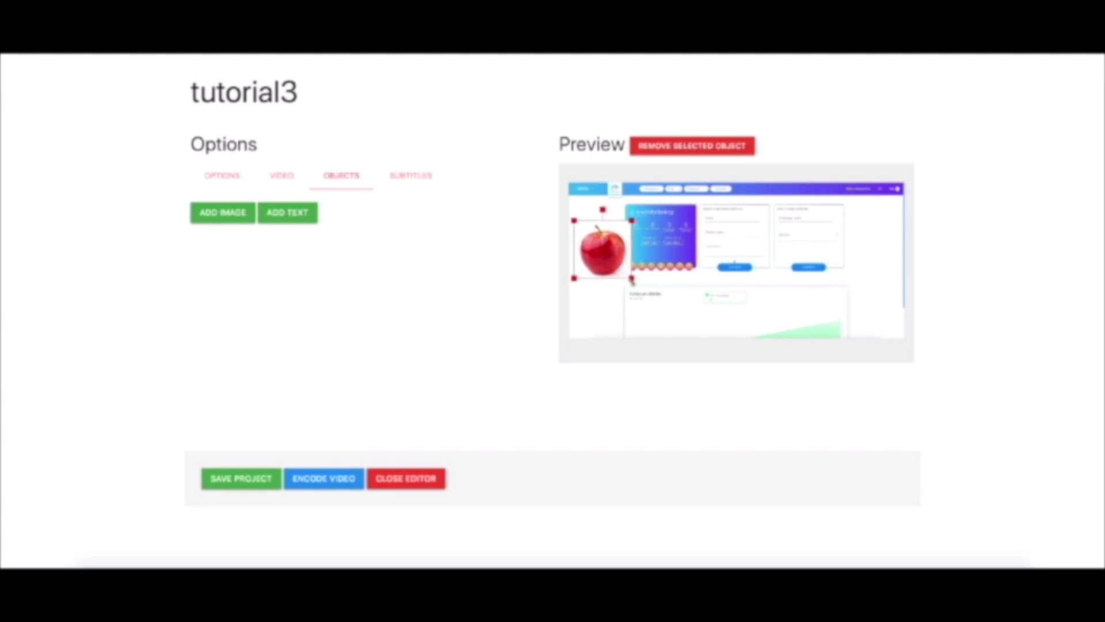
{"action": "left_click_drag", "start_coordinate": [631, 279], "coordinate": [623, 269]}
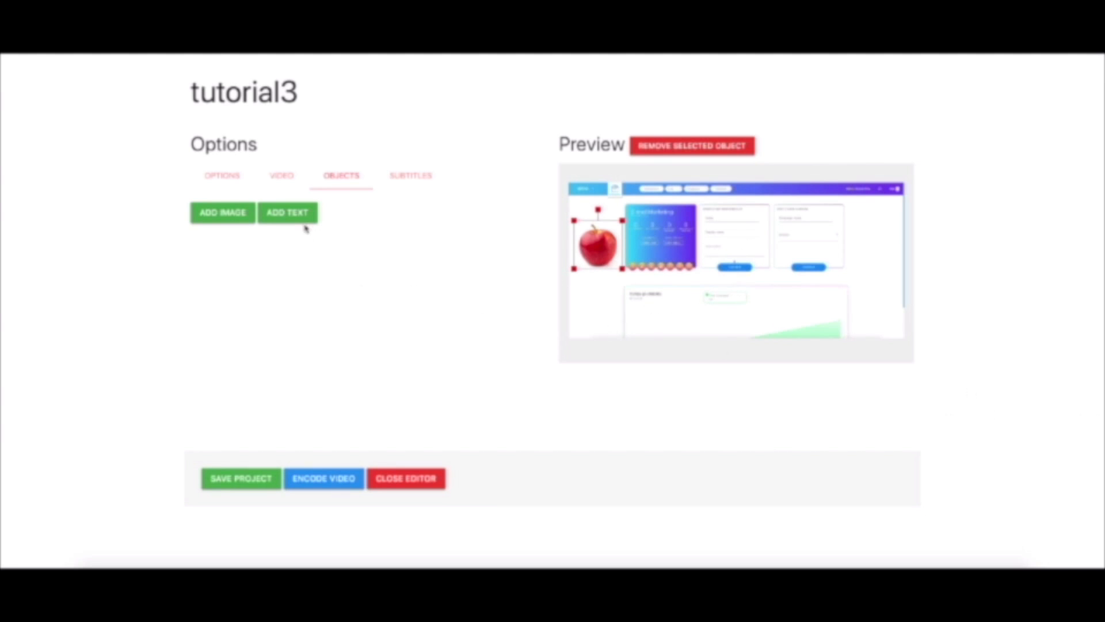
- Start a new text object and replace its placeholder text with "apple"
{"action": "left_click", "coordinate": [287, 214]}
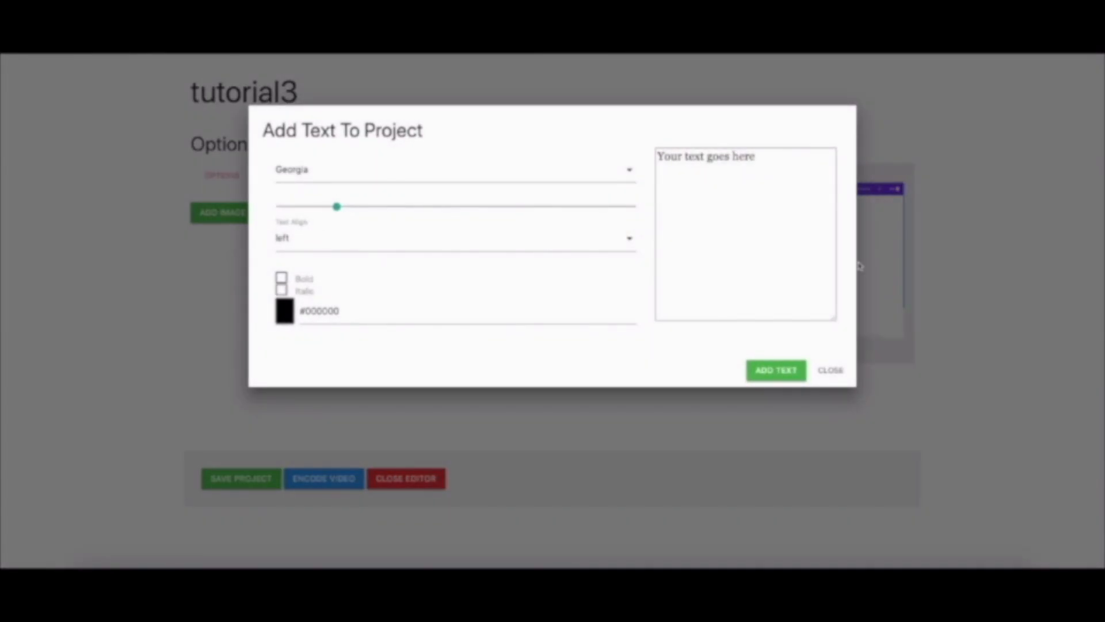
{"action": "left_click", "coordinate": [799, 163]}
{"action": "key", "text": "ctrl+a"}
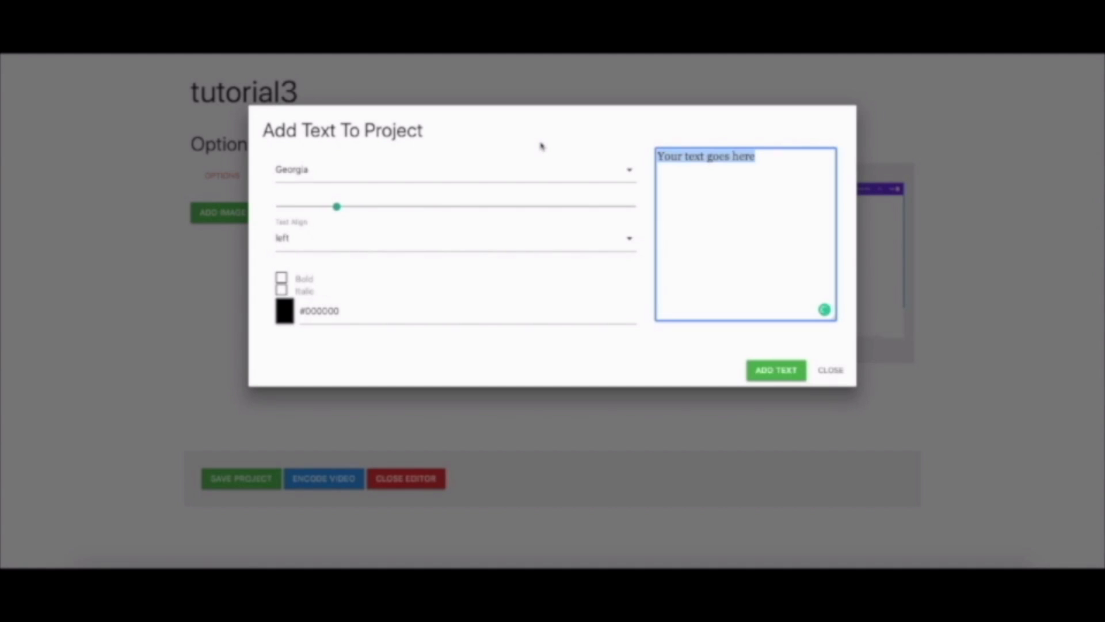
{"action": "type", "text": "apple"}
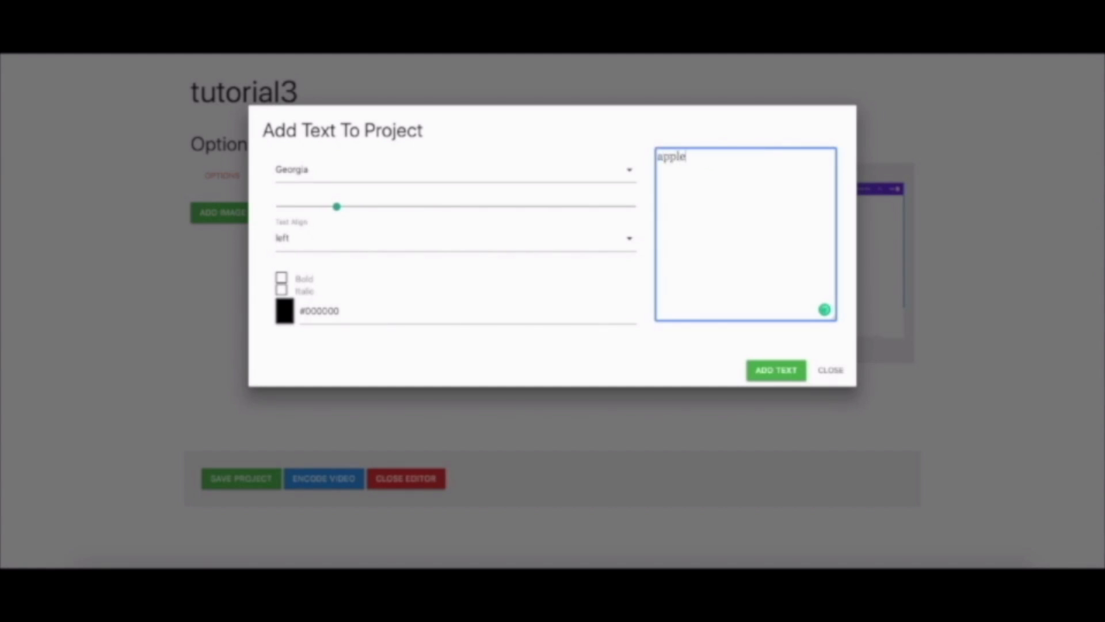
- Set the text's font to Arial and its alignment to center
{"action": "left_click", "coordinate": [456, 179]}
{"action": "left_click", "coordinate": [456, 179]}
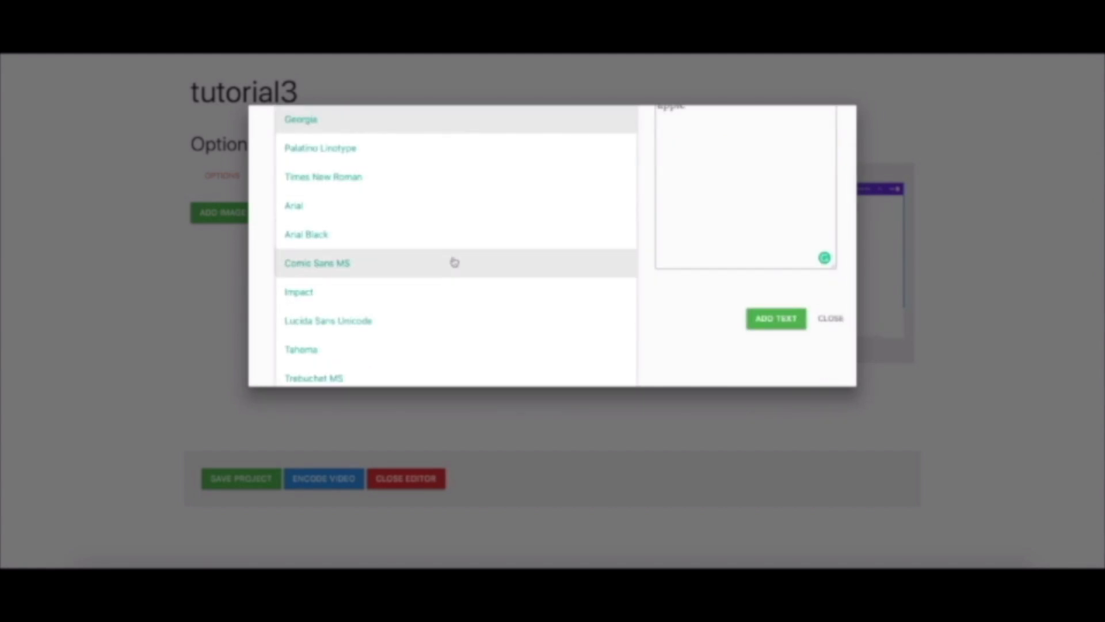
{"action": "scroll", "coordinate": [419, 236], "scroll_direction": "down", "scroll_amount": 3}
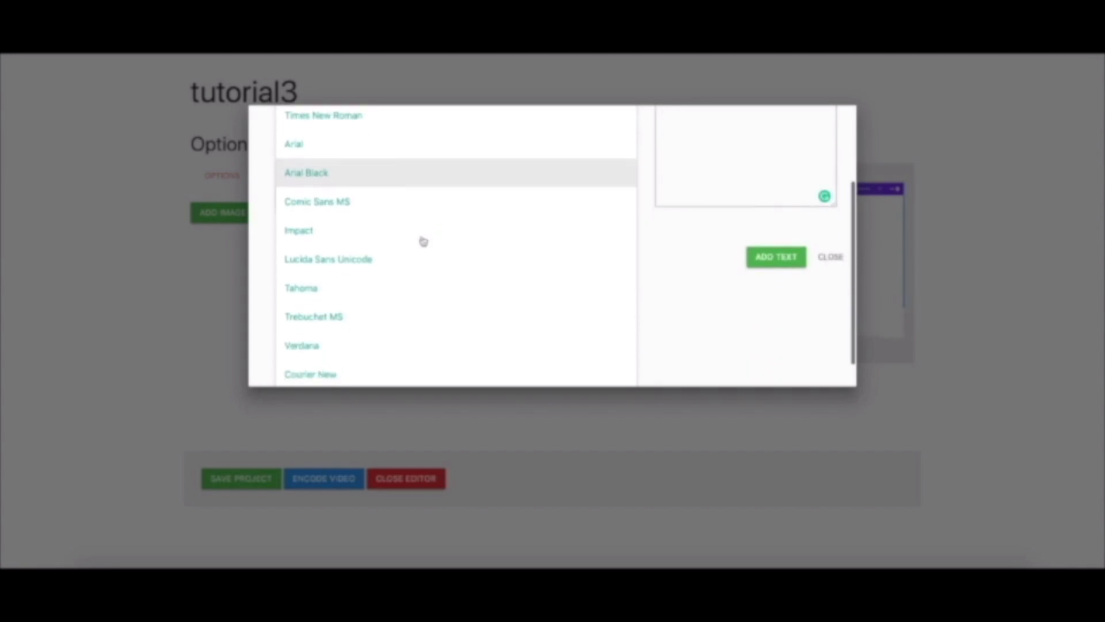
{"action": "scroll", "coordinate": [422, 238], "scroll_direction": "up", "scroll_amount": 4}
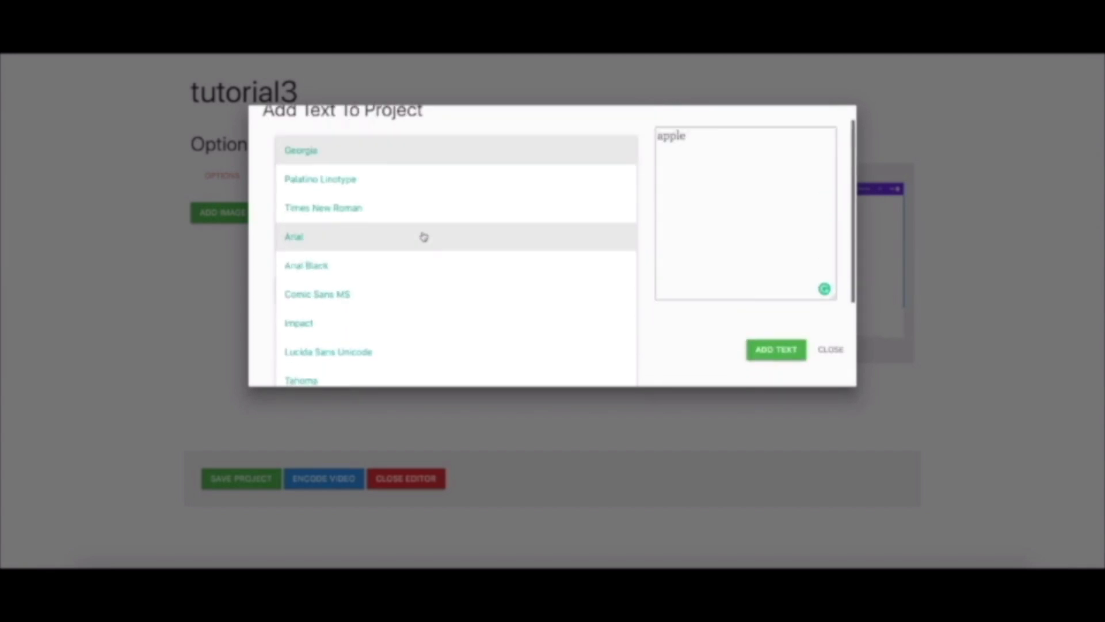
{"action": "left_click", "coordinate": [381, 250]}
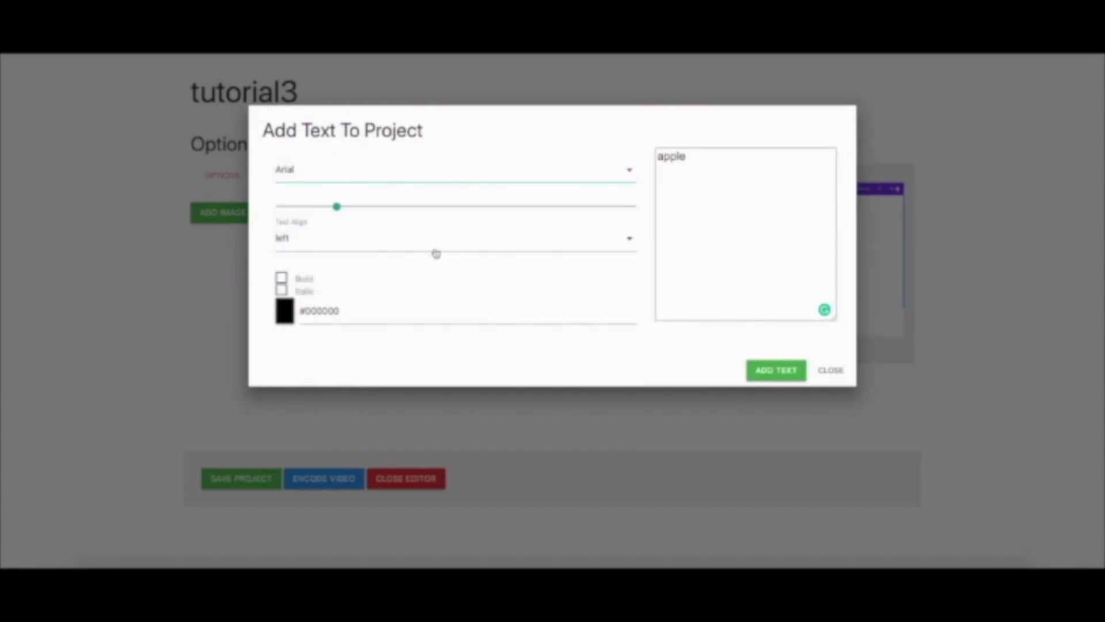
{"action": "left_click", "coordinate": [361, 241]}
{"action": "left_click", "coordinate": [360, 267]}
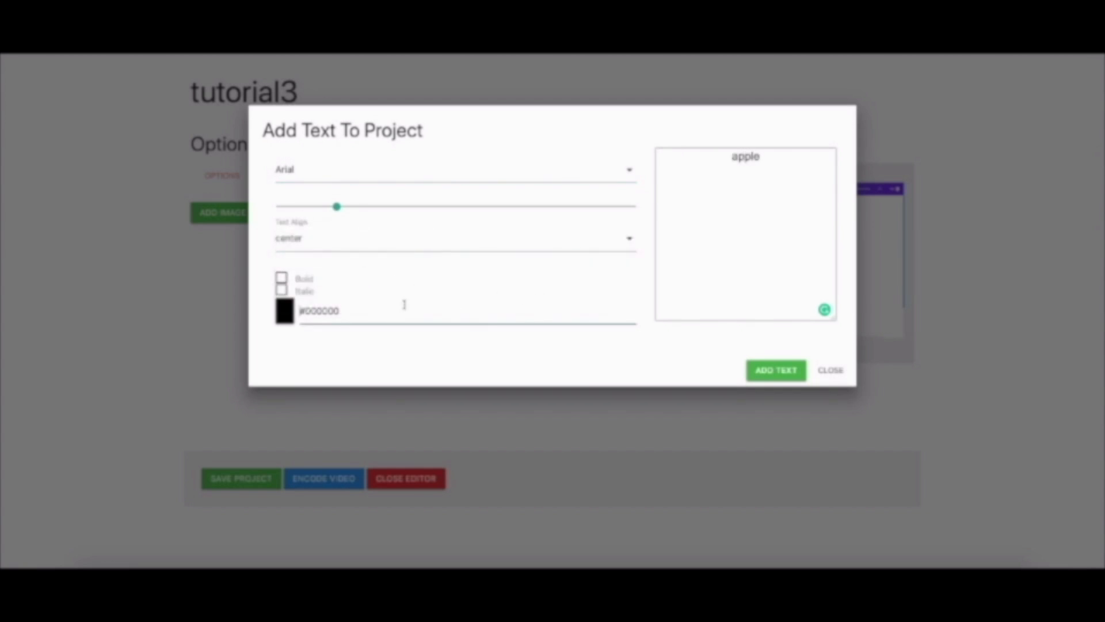
- Try the bold and italic styles on the text
{"action": "left_click", "coordinate": [281, 278]}
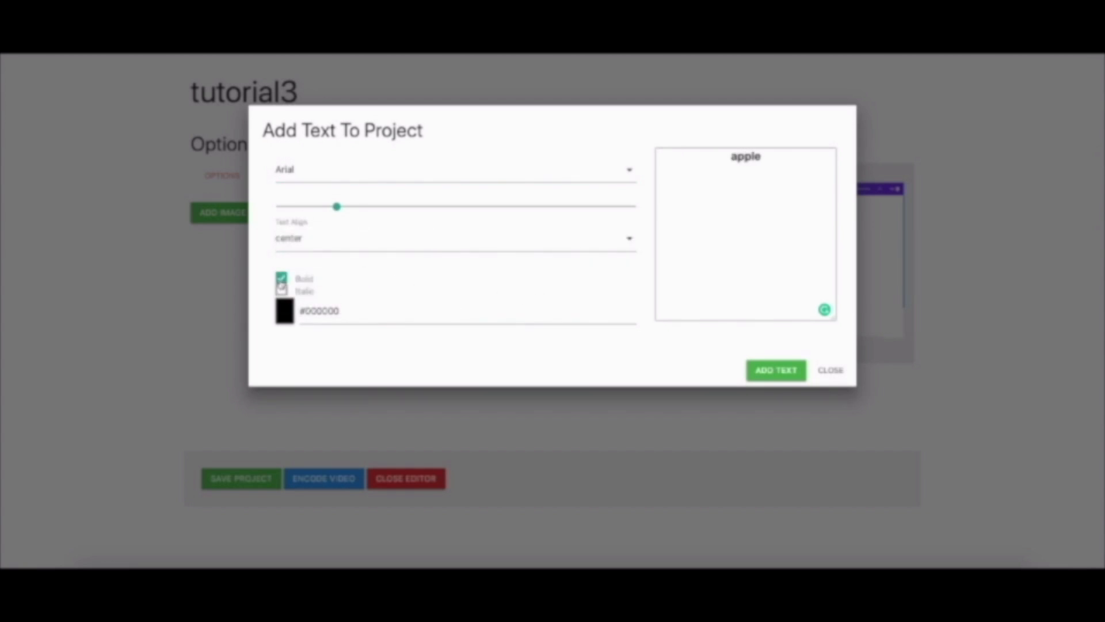
{"action": "left_click", "coordinate": [281, 279]}
{"action": "left_click", "coordinate": [281, 290]}
{"action": "left_click", "coordinate": [281, 290]}
- Pick a near-black text colour and add the text to the project
{"action": "left_click", "coordinate": [286, 311]}
{"action": "left_click_drag", "start_coordinate": [347, 361], "coordinate": [381, 423]}
{"action": "left_click", "coordinate": [784, 374]}
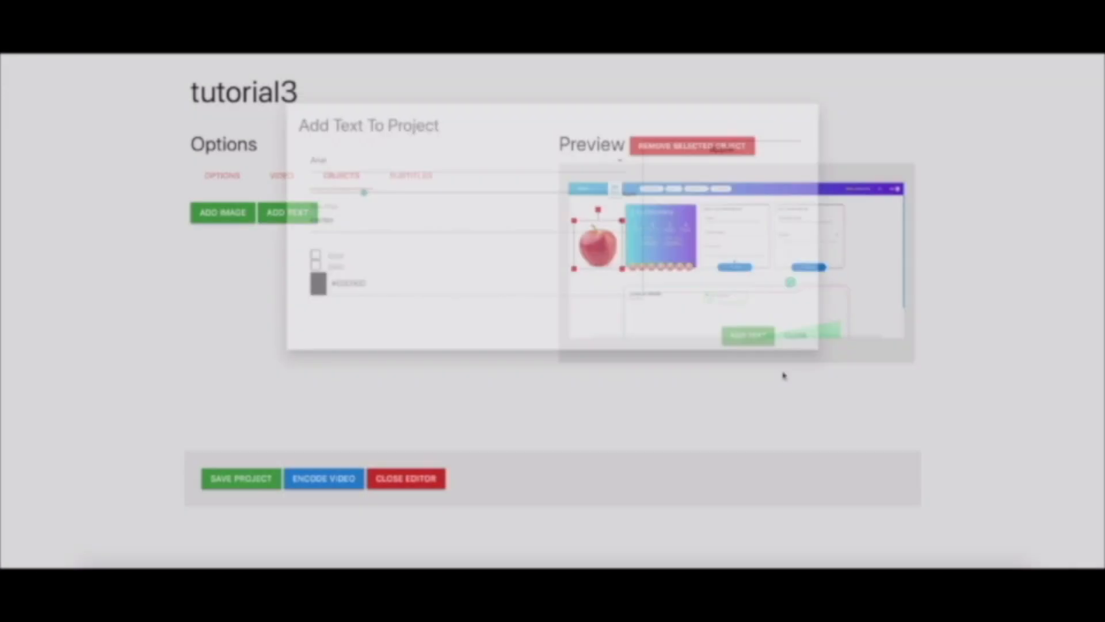
- Position the "apple" text directly beneath the apple image, then select the image
{"action": "left_click_drag", "start_coordinate": [633, 195], "coordinate": [741, 288]}
{"action": "left_click_drag", "start_coordinate": [661, 280], "coordinate": [610, 274]}
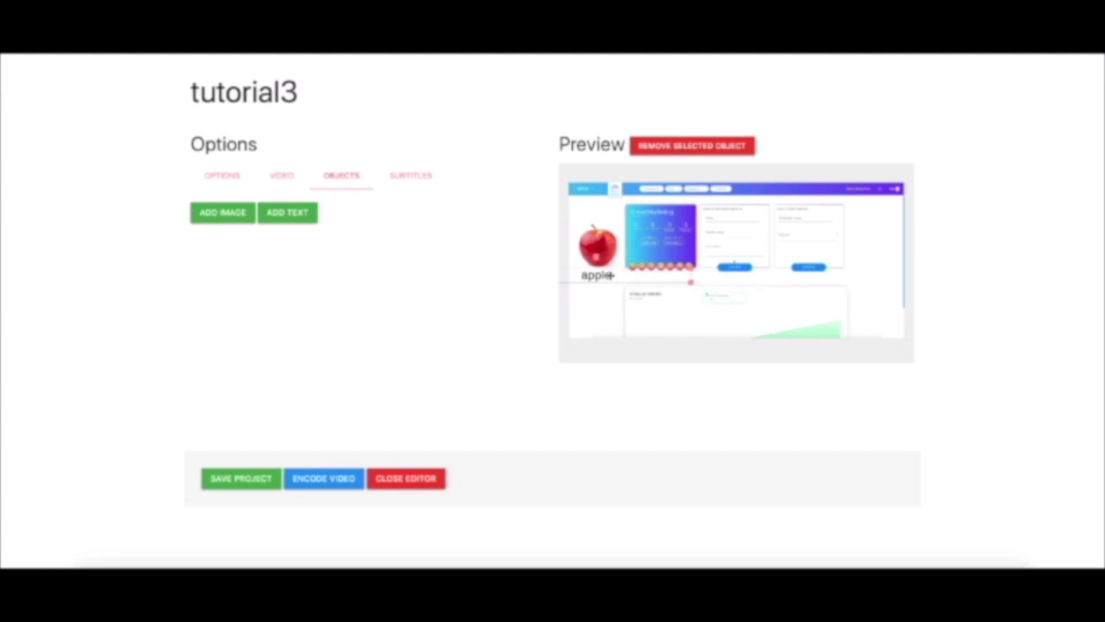
{"action": "left_click", "coordinate": [601, 361]}
{"action": "left_click", "coordinate": [598, 251]}
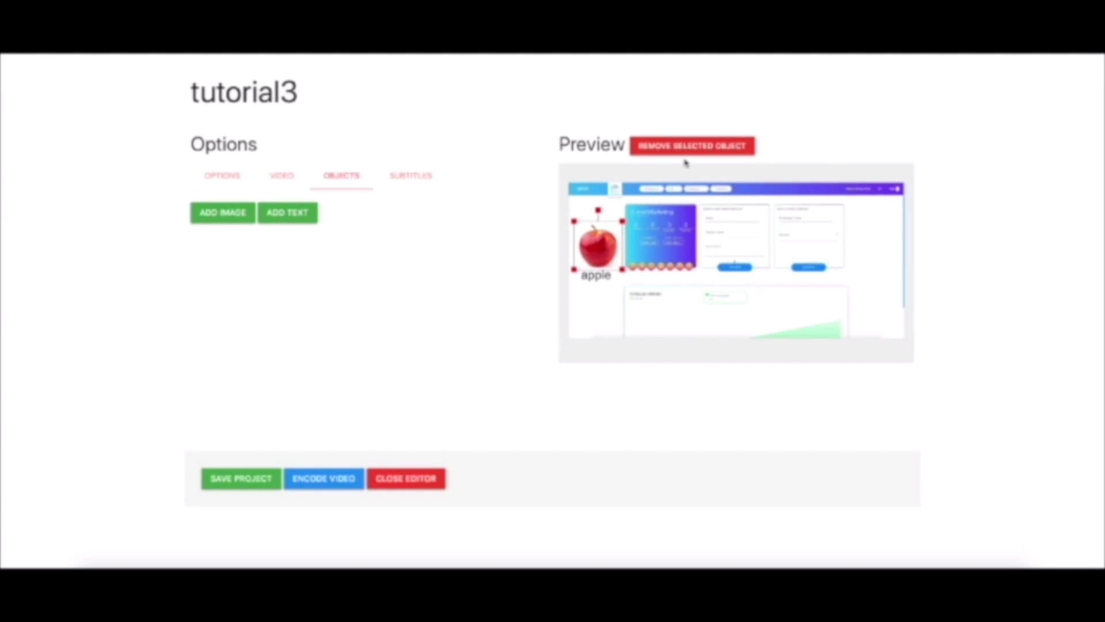
- Add a first subtitle to the video with the text "welcome"
{"action": "left_click", "coordinate": [423, 182]}
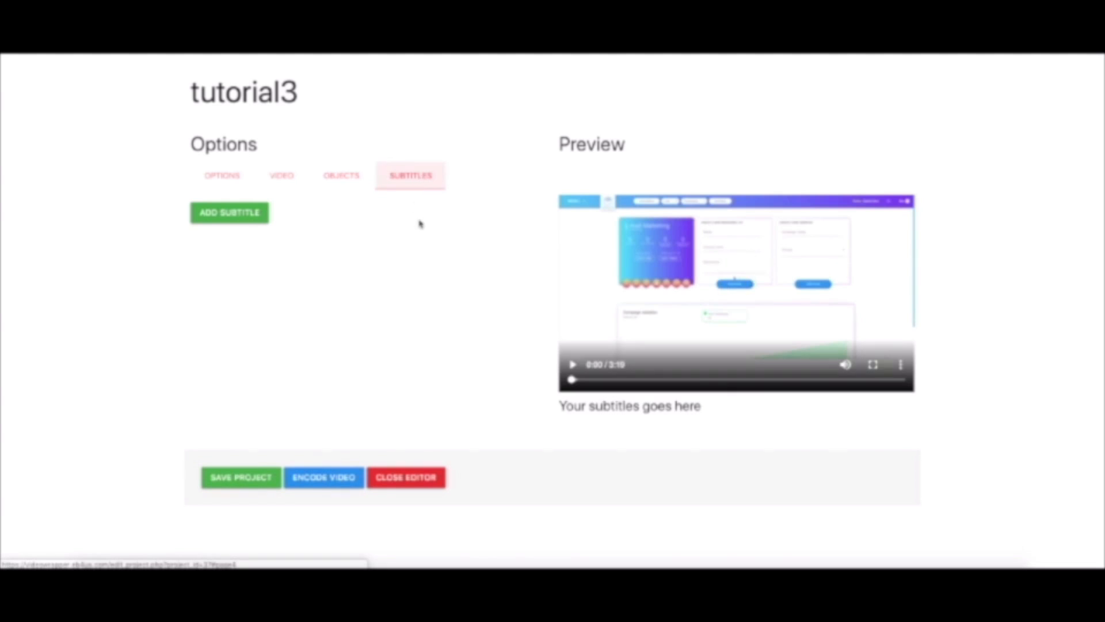
{"action": "left_click", "coordinate": [210, 214]}
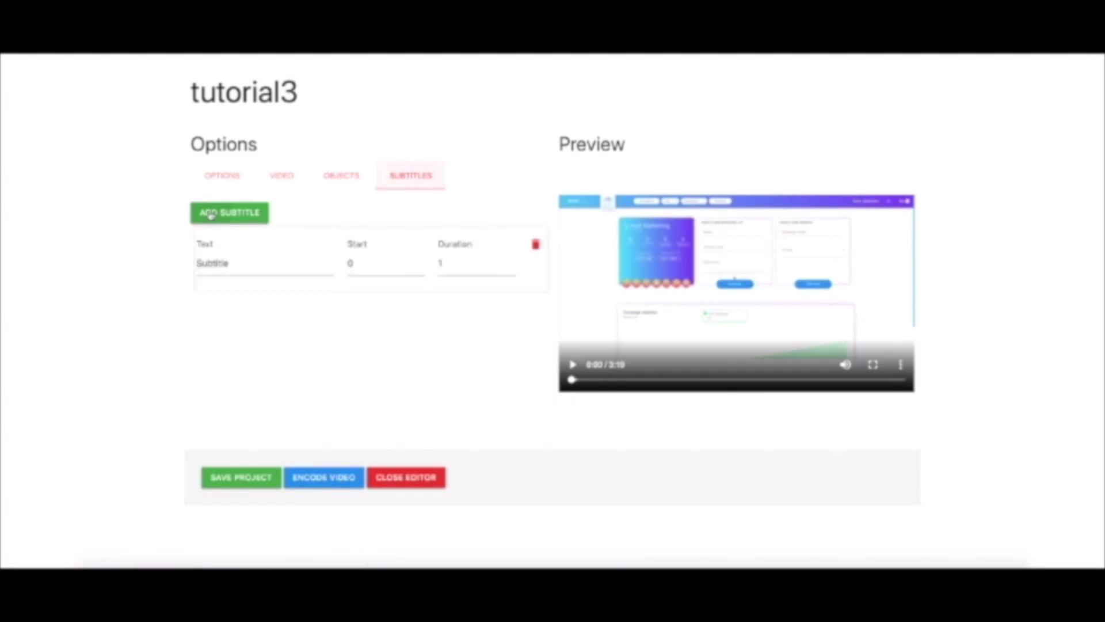
{"action": "left_click_drag", "start_coordinate": [252, 263], "coordinate": [152, 263]}
{"action": "key", "text": "BackSpace"}
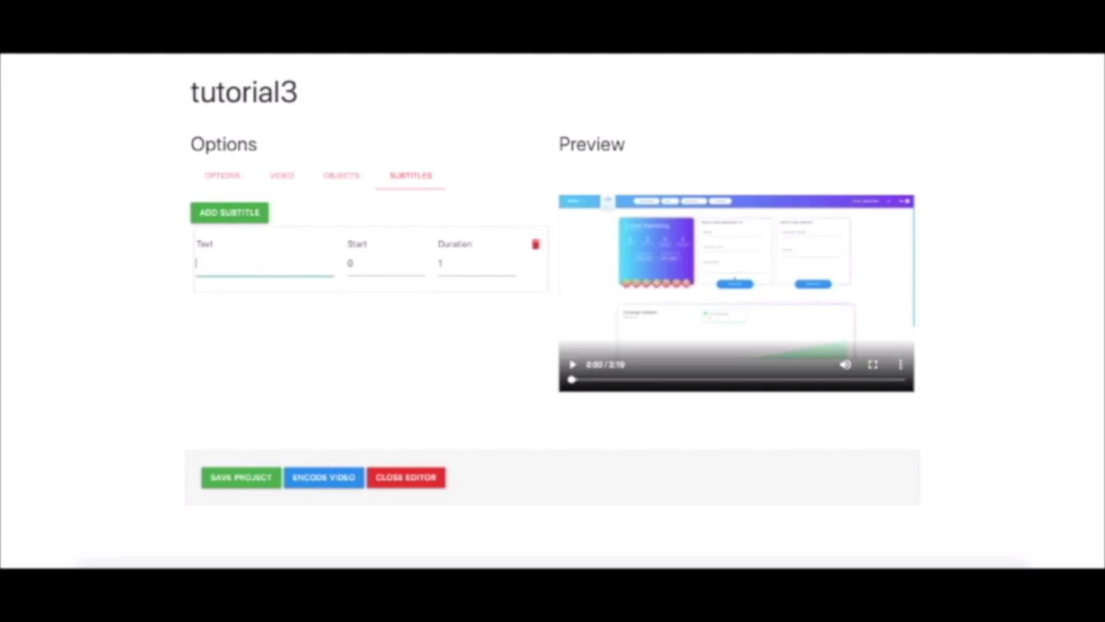
{"action": "type", "text": "welcome"}
- Add two more subtitles and set their texts to "to this" and "video"
{"action": "left_click", "coordinate": [212, 213]}
{"action": "left_click", "coordinate": [213, 213]}
{"action": "left_click_drag", "start_coordinate": [241, 332], "coordinate": [130, 325]}
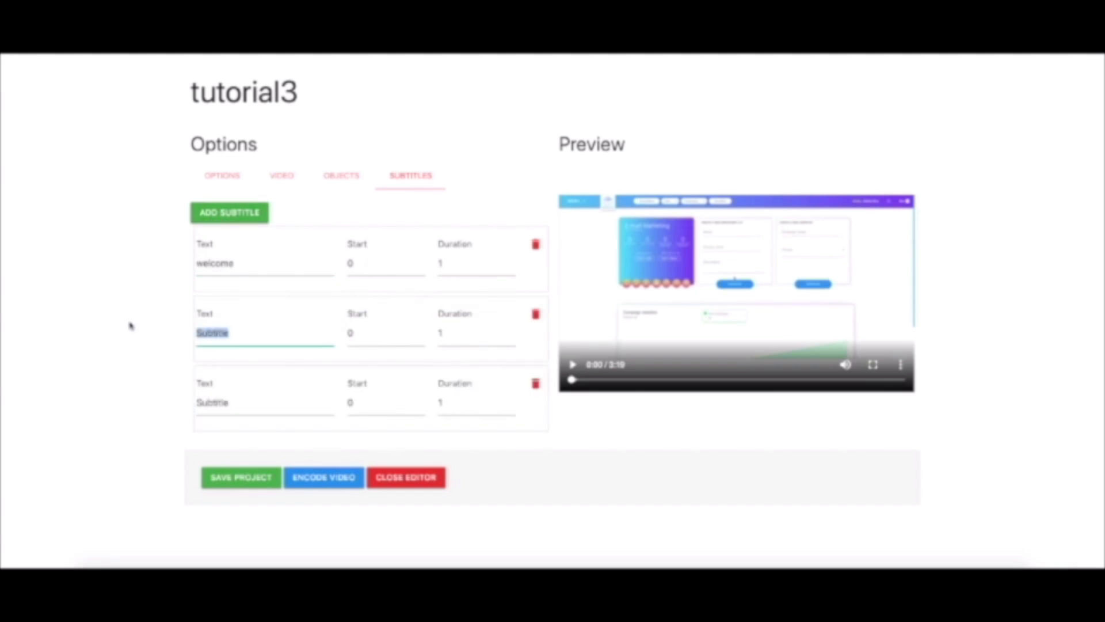
{"action": "type", "text": "to this"}
{"action": "key", "text": "Tab"}
{"action": "left_click_drag", "start_coordinate": [231, 401], "coordinate": [118, 393]}
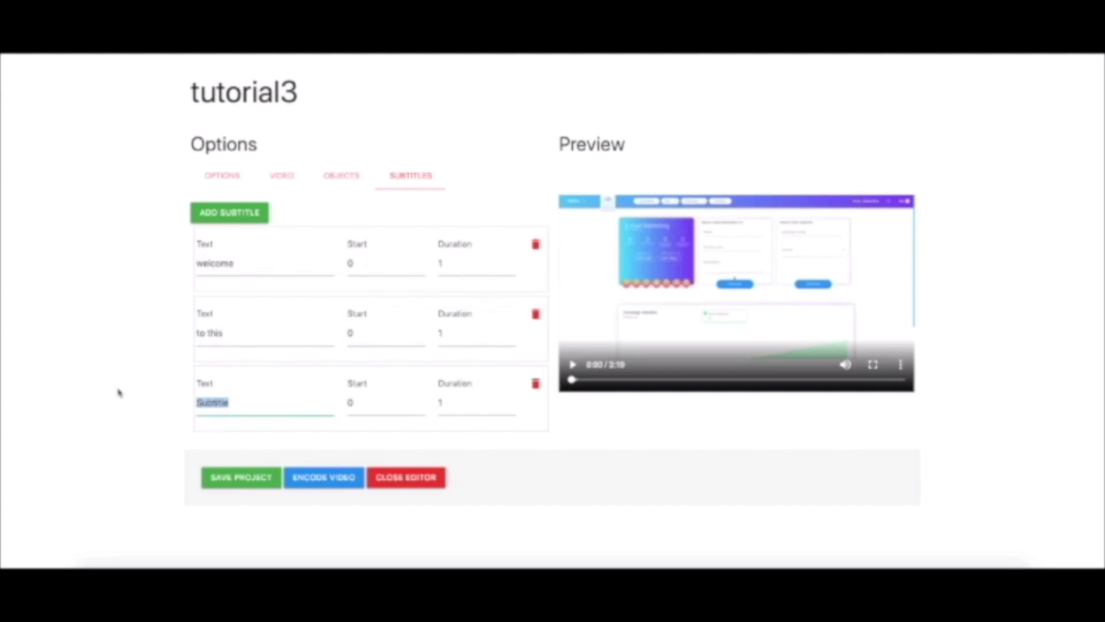
{"action": "type", "text": "video"}
{"action": "left_click", "coordinate": [619, 426]}
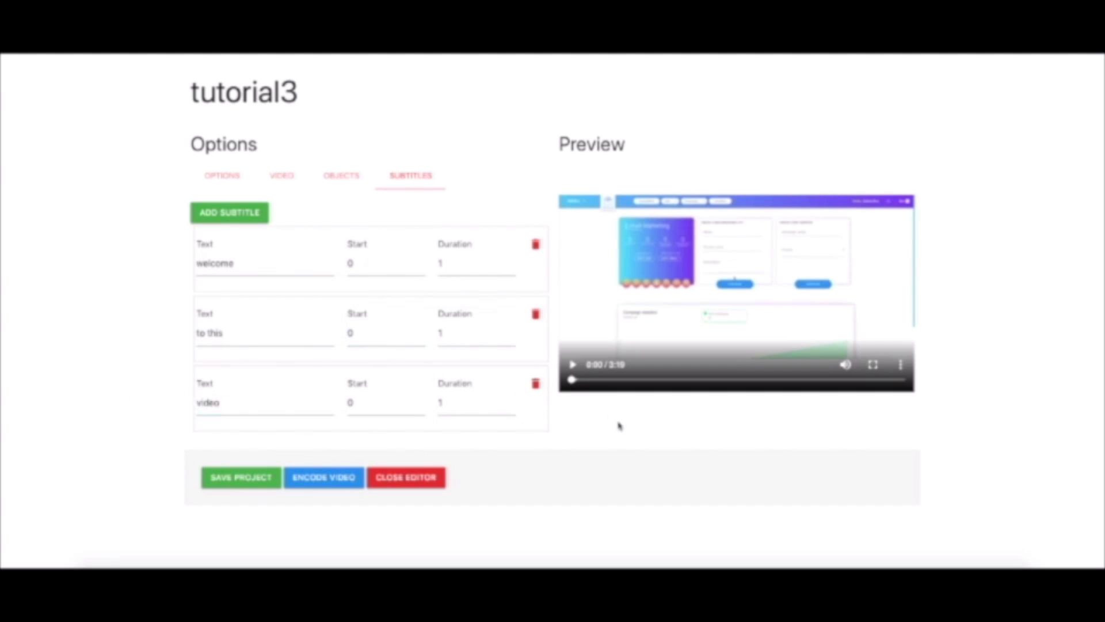